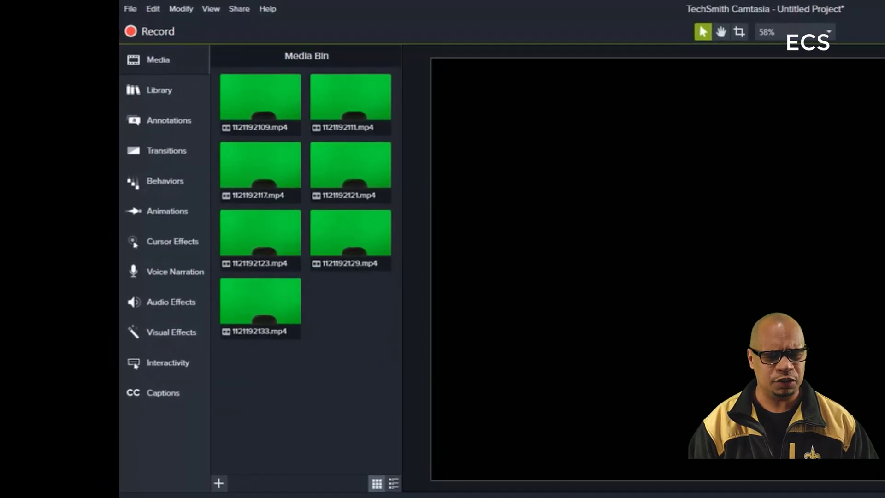
Place the 1121192109.mp4 clip at the start of Track 2 and move the playhead to about 12 seconds.
left_click(259, 109)
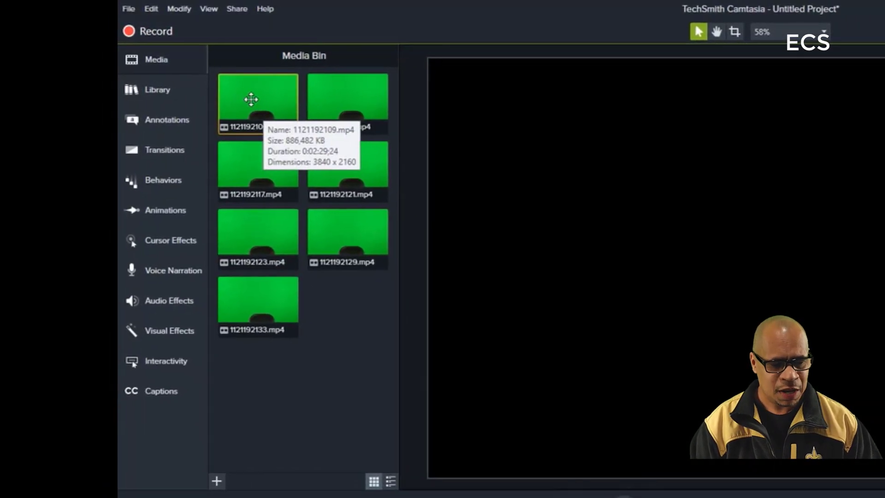
left_click_drag(255, 102, 164, 497)
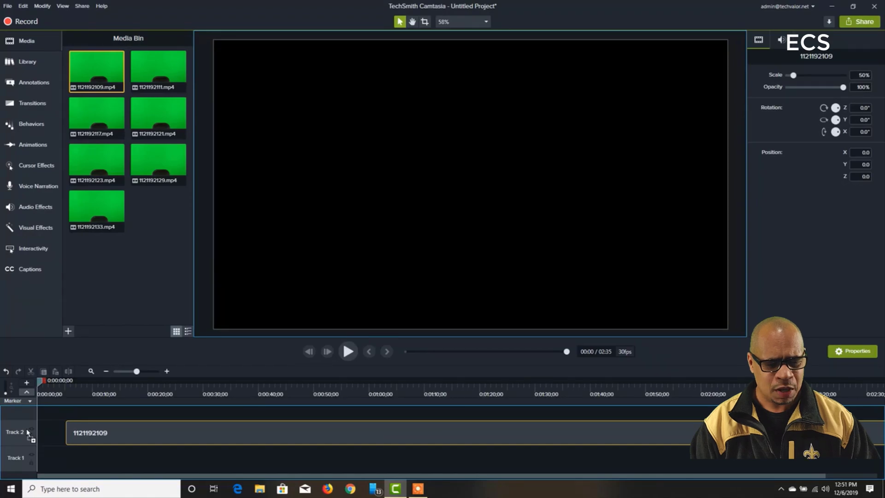
left_click_drag(24, 432, 92, 440)
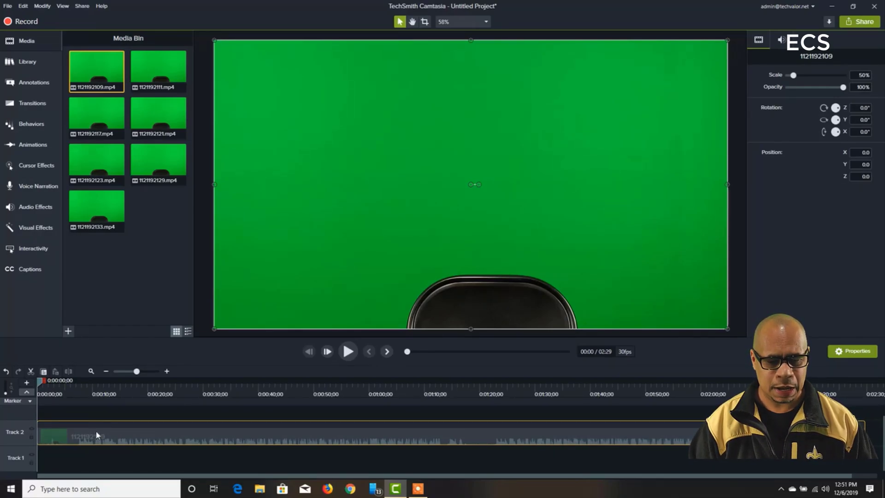
left_click(106, 396)
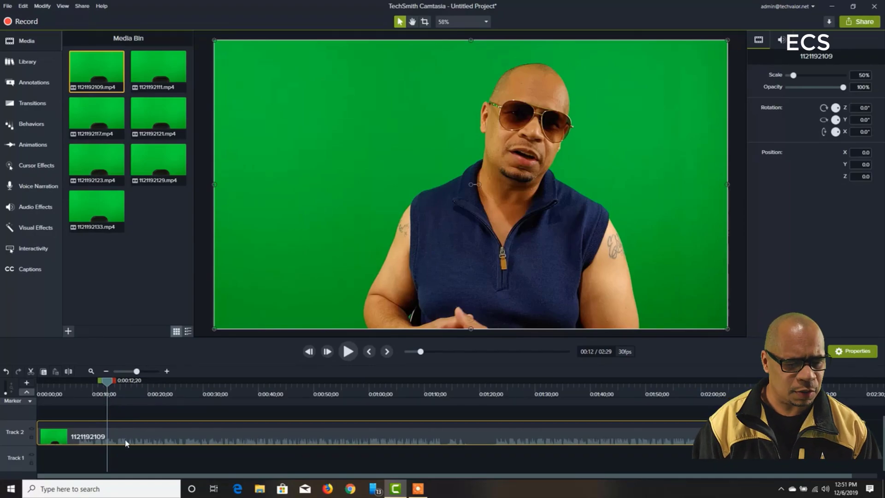
Apply the Remove a Color effect to the Track 2 clip and sample the green backdrop as the colour to remove.
left_click(39, 227)
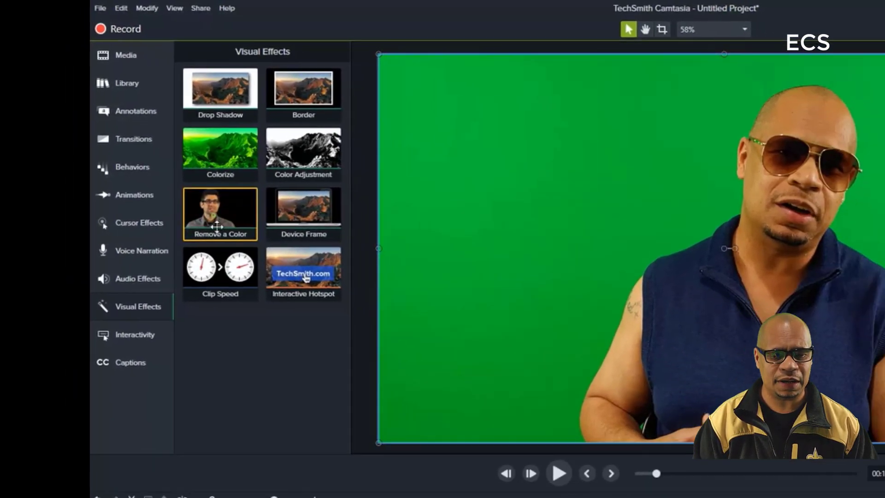
left_click_drag(217, 226, 156, 437)
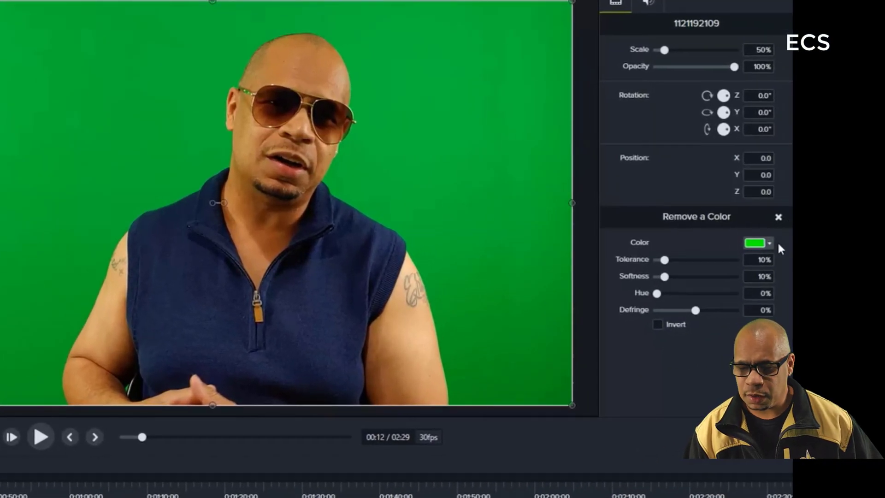
left_click(773, 244)
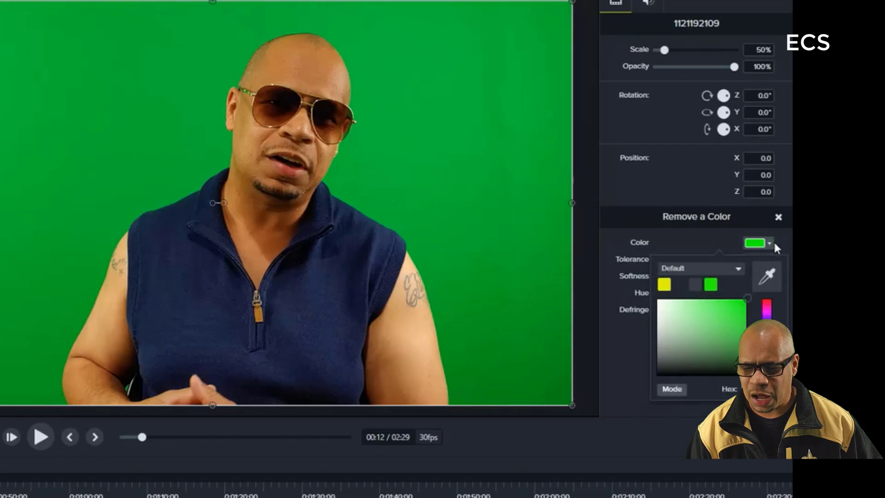
left_click(773, 275)
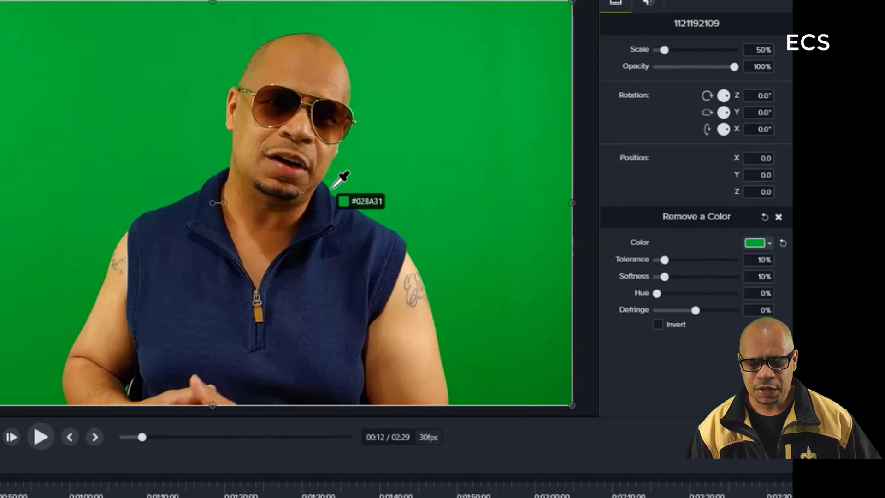
left_click(354, 98)
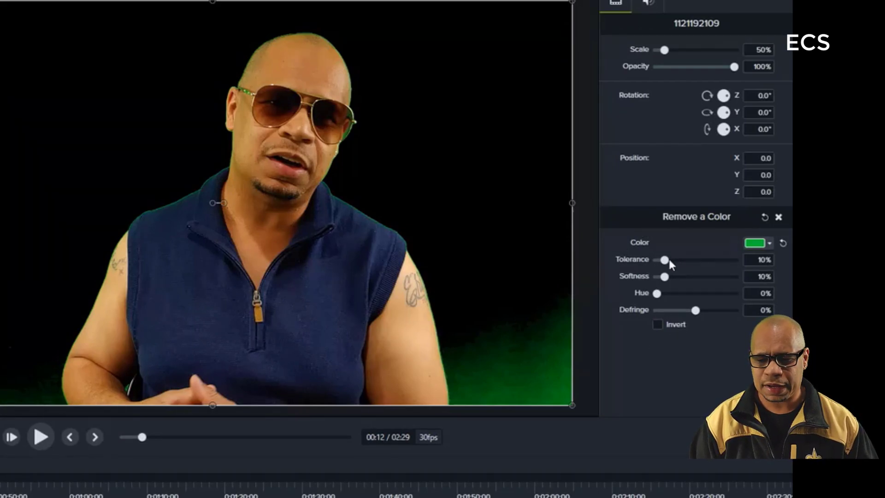
Set the Remove a Color tolerance to 43% and softness to 9%, leaving hue and defringe at 0%.
left_click_drag(668, 259, 694, 262)
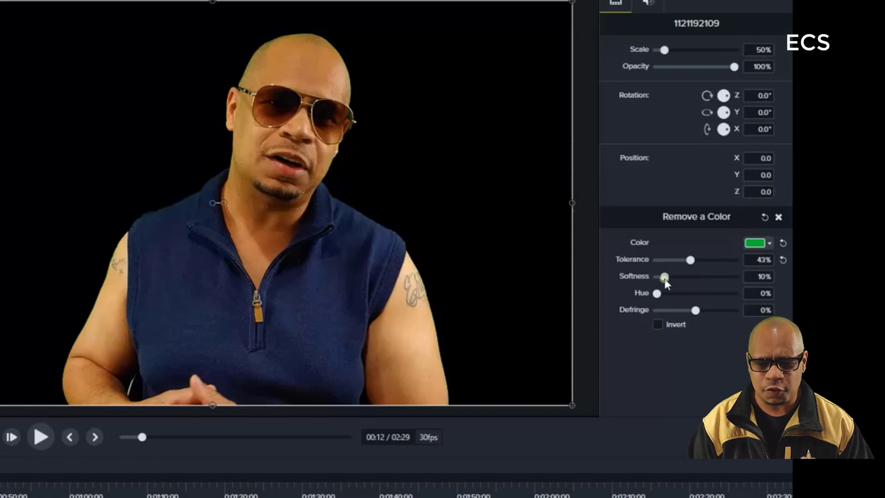
mouse_move(665, 277)
left_mouse_down()
mouse_move(707, 281)
mouse_move(664, 280)
left_mouse_up()
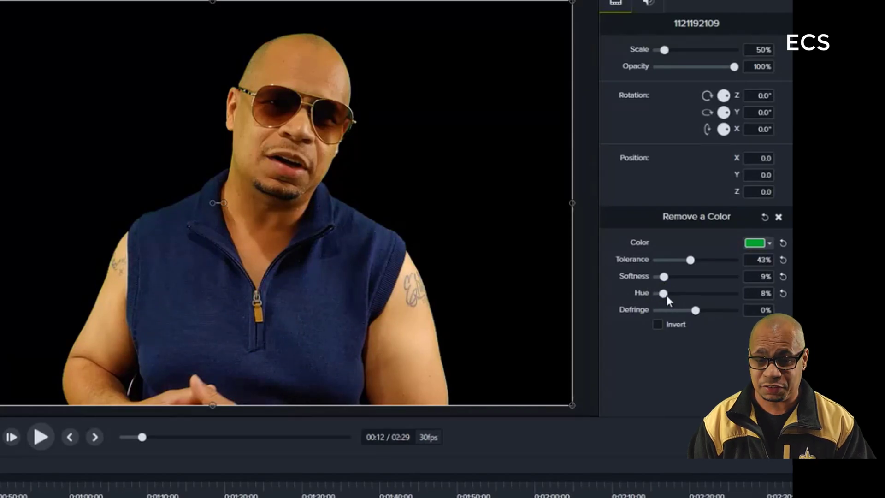
left_click_drag(667, 296, 638, 292)
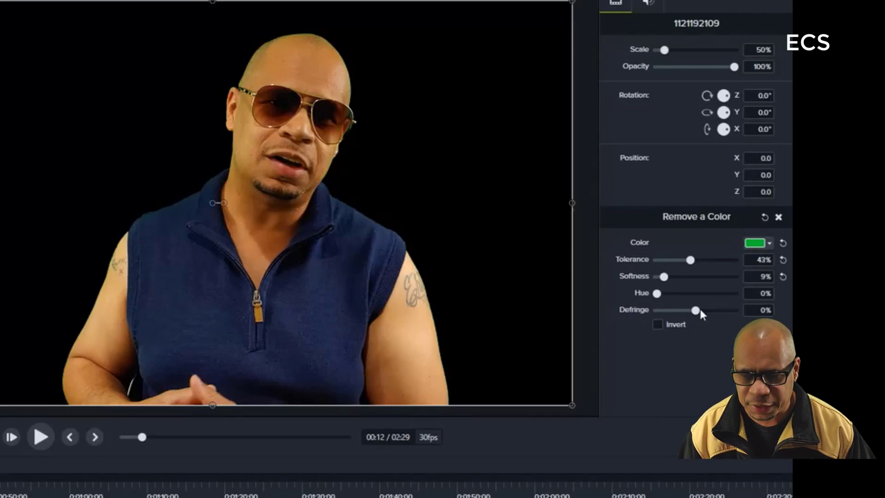
mouse_move(696, 310)
left_mouse_down()
mouse_move(671, 309)
mouse_move(710, 317)
mouse_move(695, 311)
left_mouse_up()
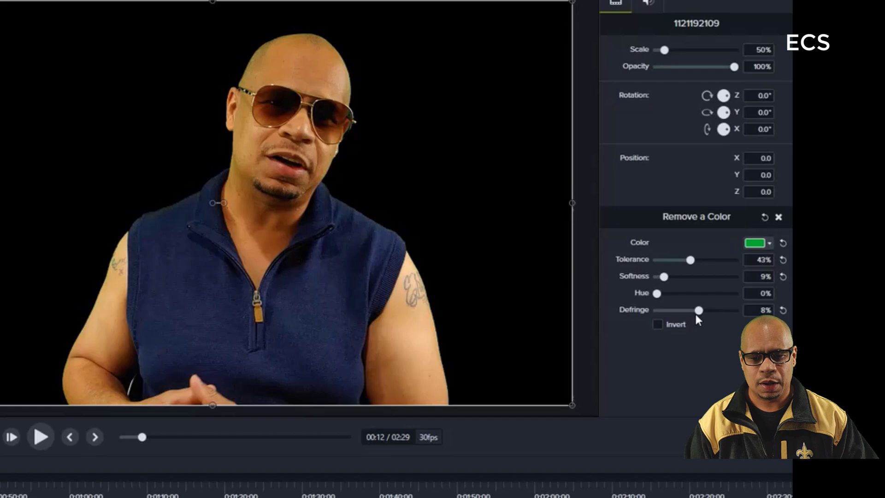
left_click(782, 309)
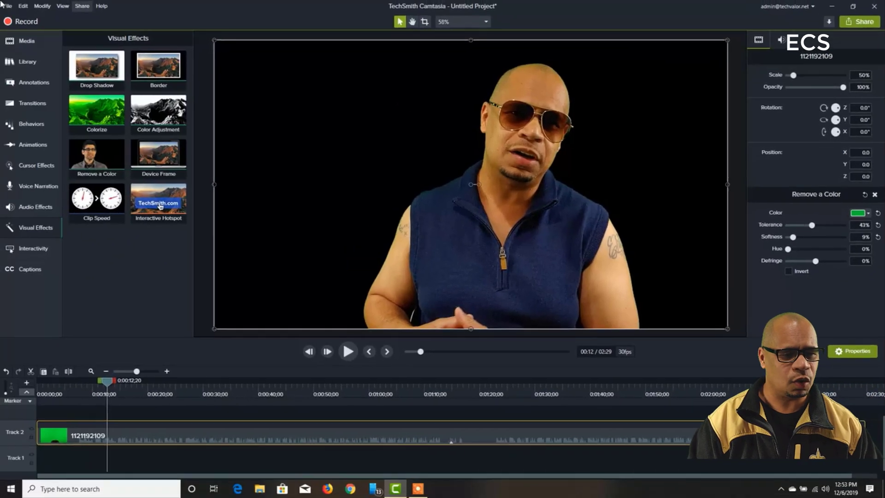
Import the videoblocks snow-falling forest video from the Downloads folder and place it on Track 1, starting at about 8 seconds.
right_click(141, 254)
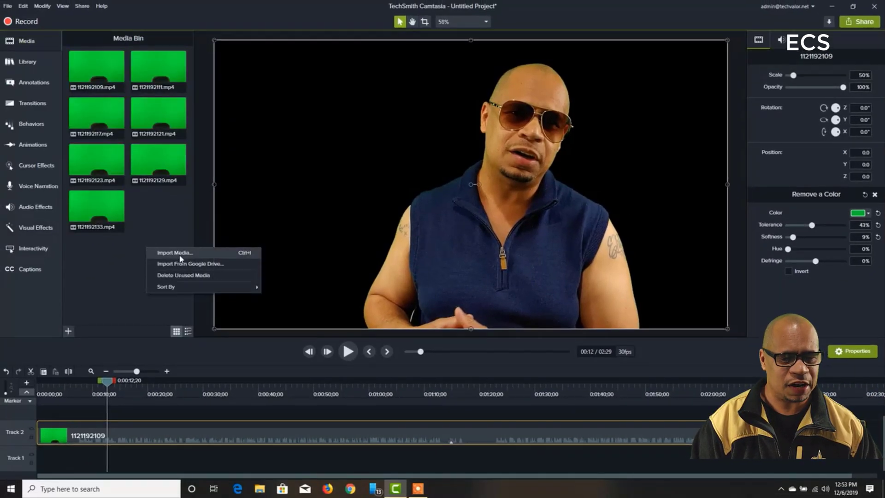
left_click(176, 255)
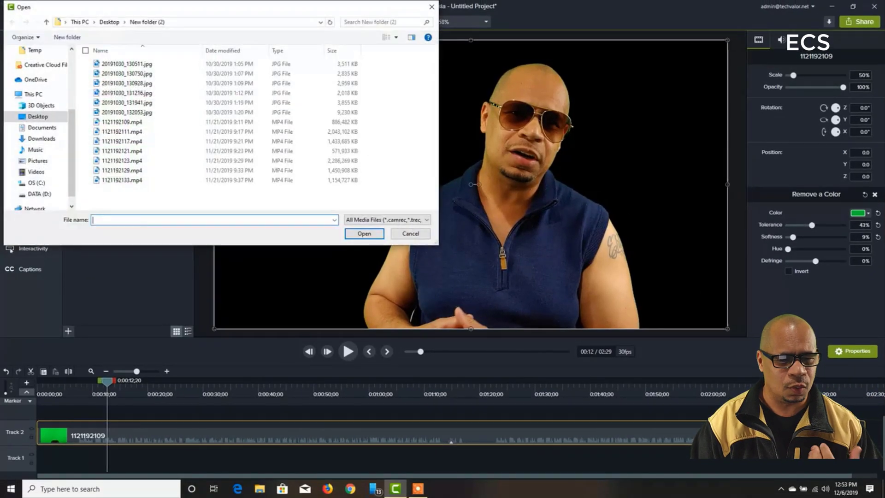
left_click(41, 139)
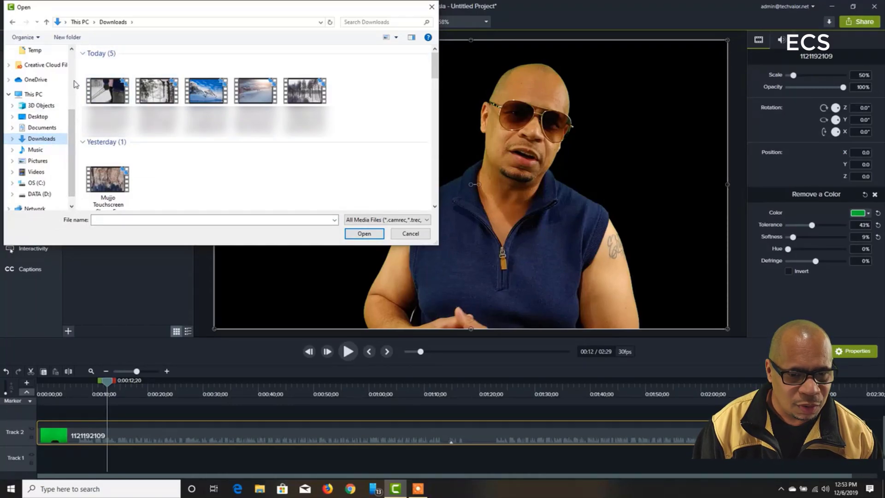
left_click(310, 92)
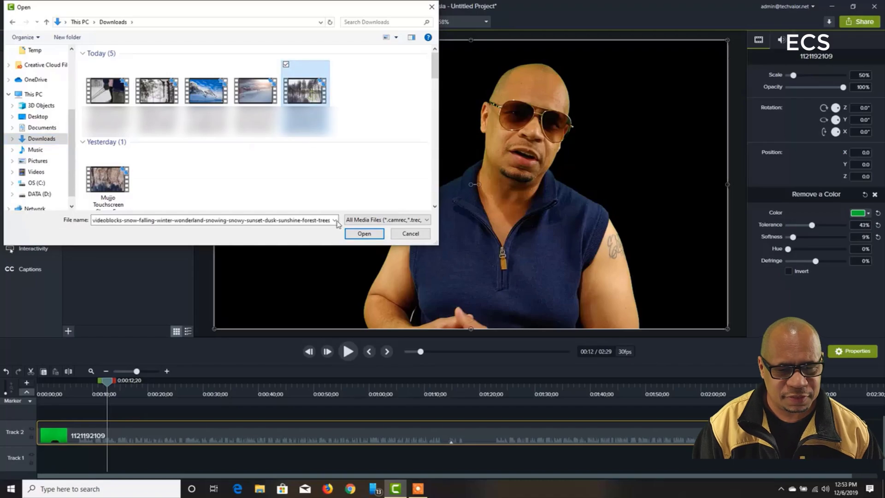
left_click(365, 233)
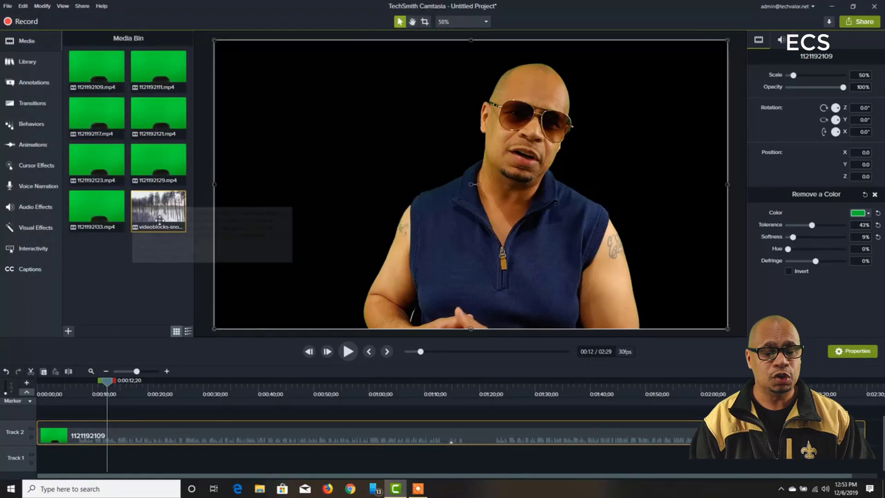
left_click(153, 196)
left_click_drag(159, 267, 82, 465)
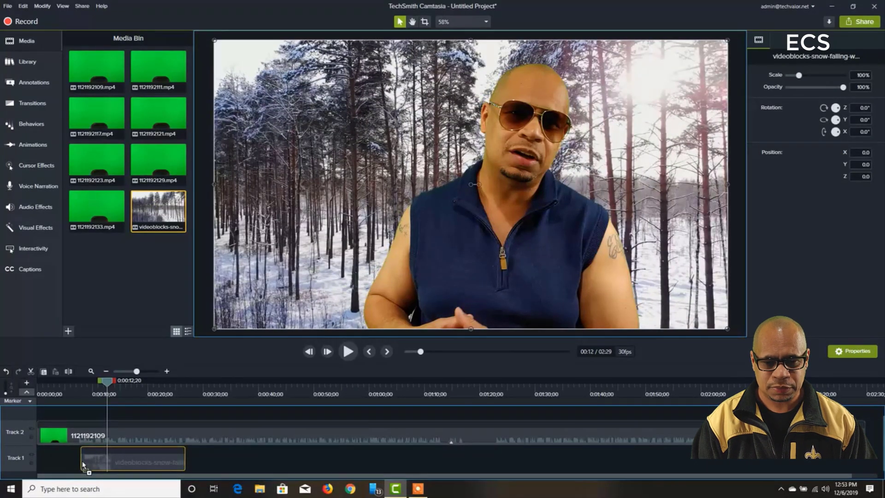
right_click(125, 431)
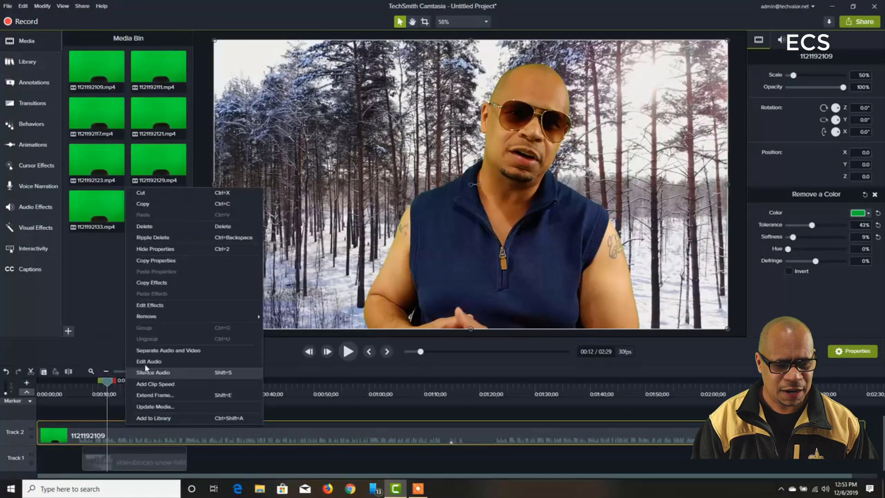
left_click(147, 372)
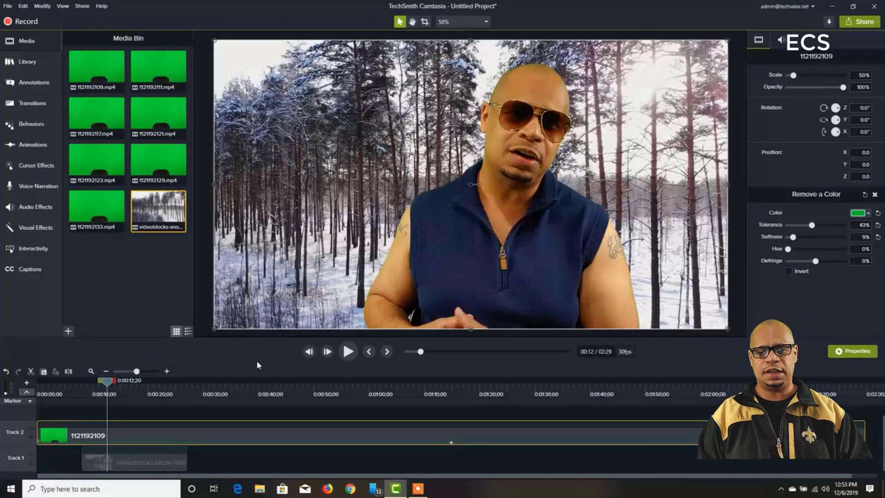
left_click(348, 352)
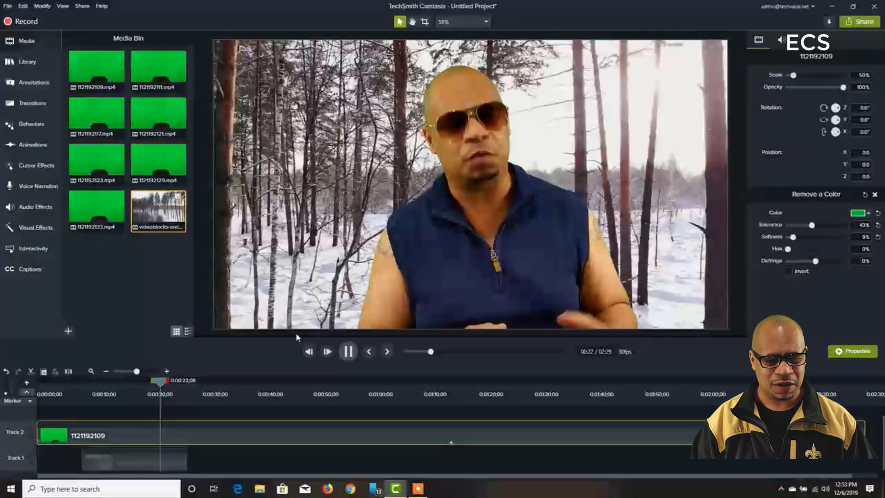
key("space")
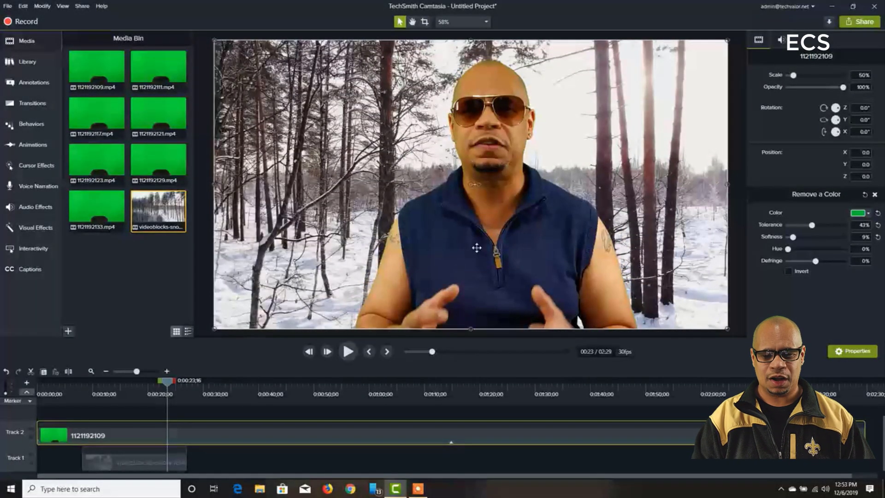
Move the presenter clip to the left side of the canvas at X -596.6, Y -44.9 and scale it to 45.8%.
left_click_drag(477, 248, 344, 243)
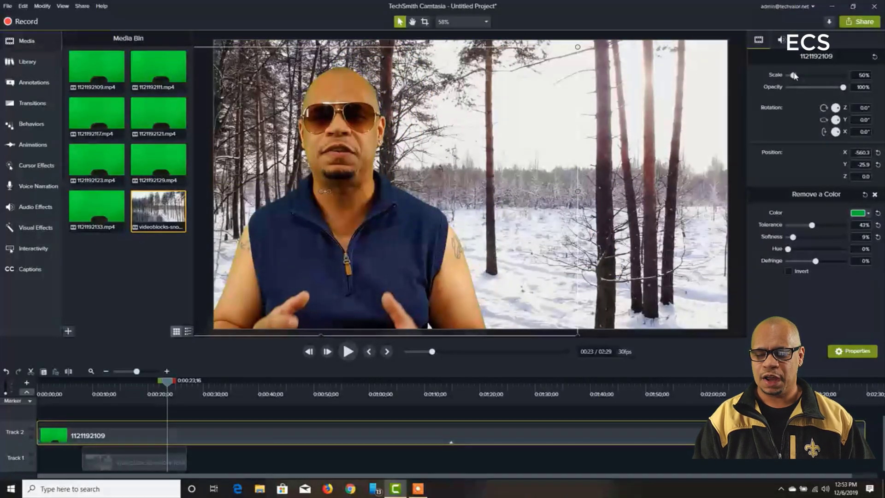
left_click_drag(796, 77, 796, 79)
left_click_drag(383, 225, 373, 229)
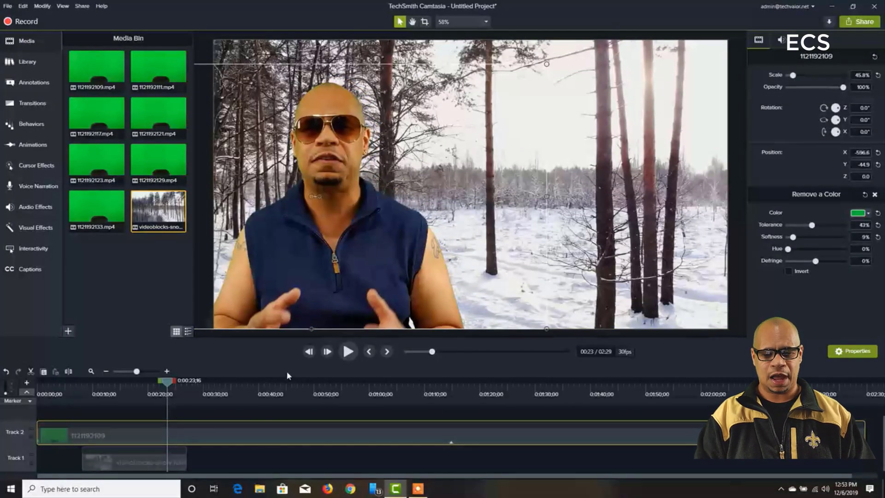
Play back the repositioned presenter over the snowy forest from about 8 to 20 seconds.
left_click(83, 392)
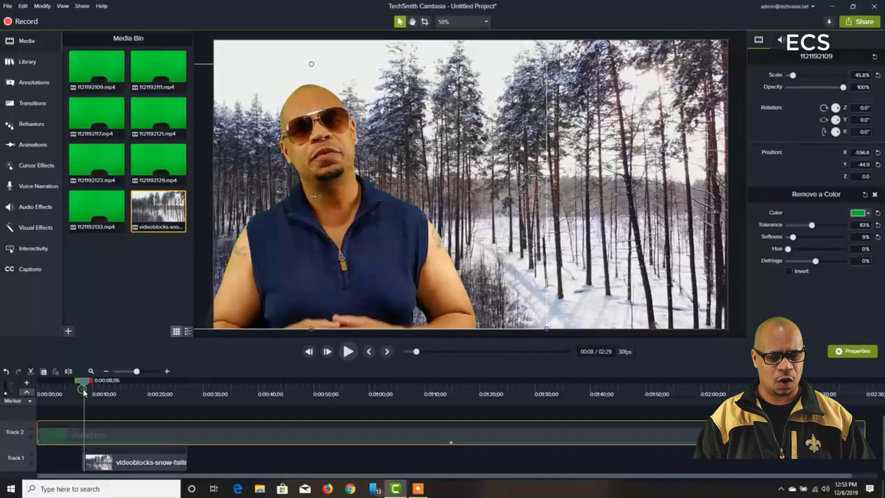
left_click(344, 353)
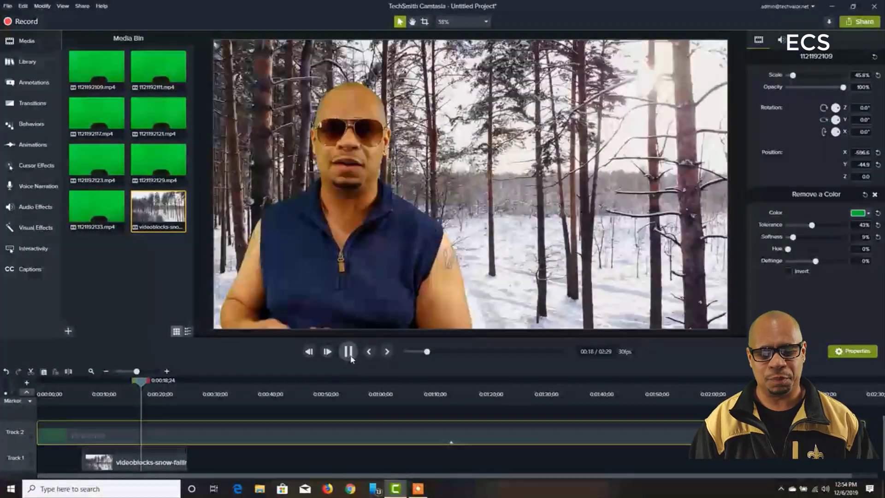
left_click(348, 352)
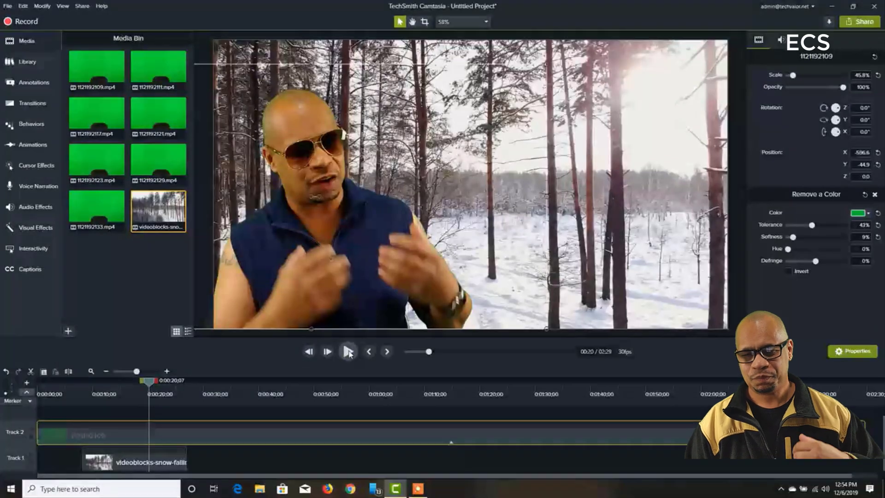